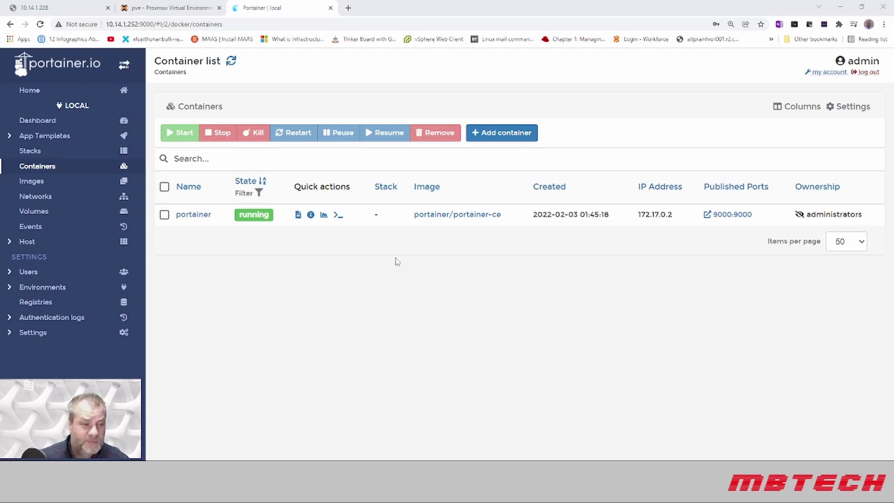
# Create the uptime-kuma stack from a louislam/uptime-kuma compose file (data volume, port 3001) and deploy it.
pyautogui.click(36, 151)
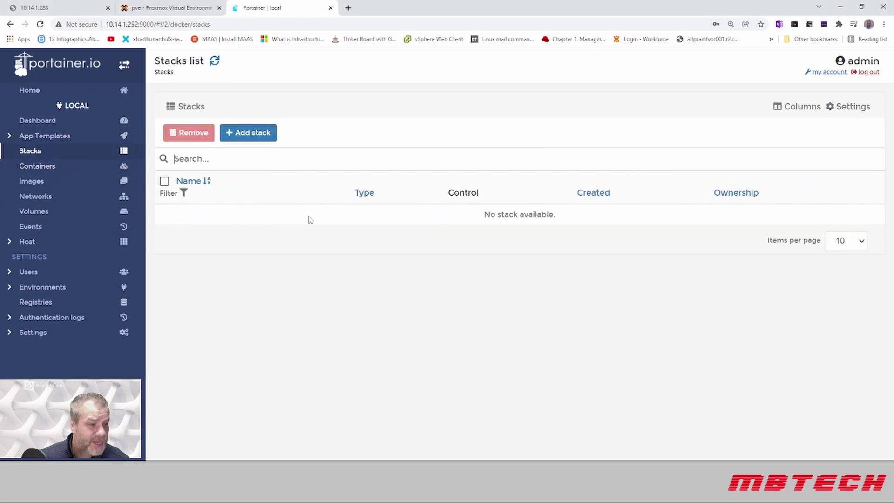
pyautogui.click(243, 133)
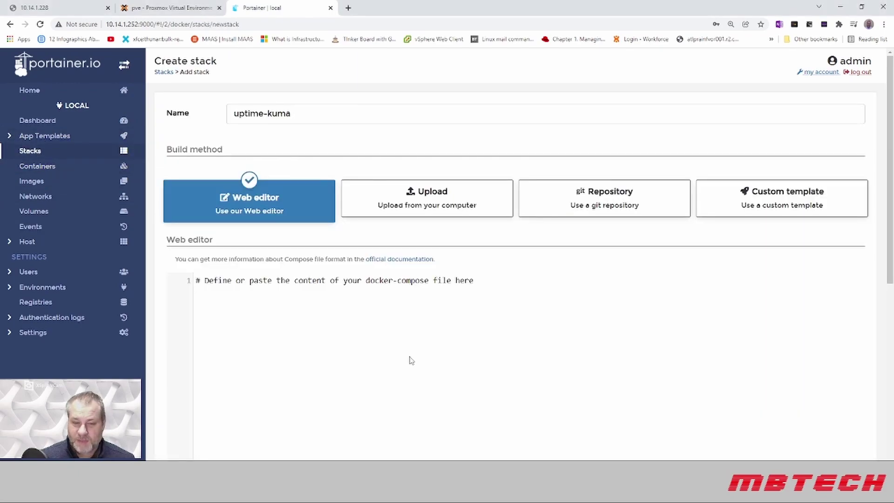
pyautogui.rightClick(230, 292)
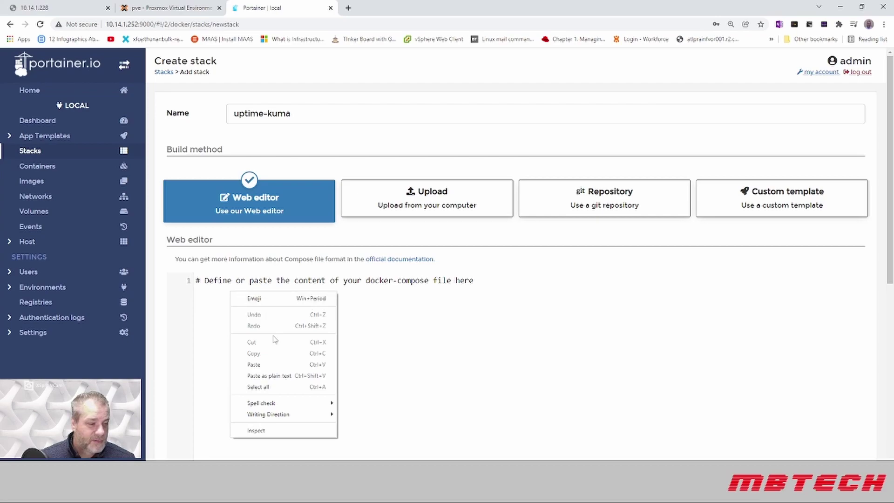
pyautogui.click(268, 364)
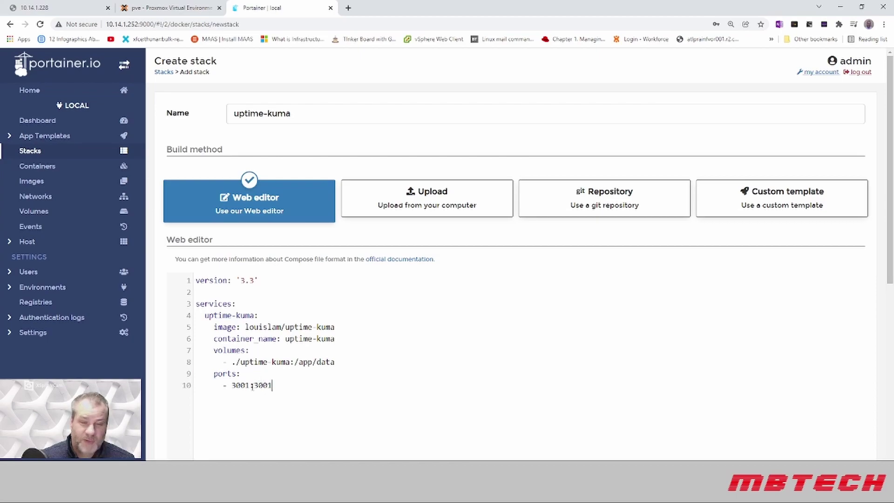
pyautogui.scroll(-3, 320, 390)
pyautogui.scroll(3, 319, 389)
pyautogui.scroll(-5, 319, 391)
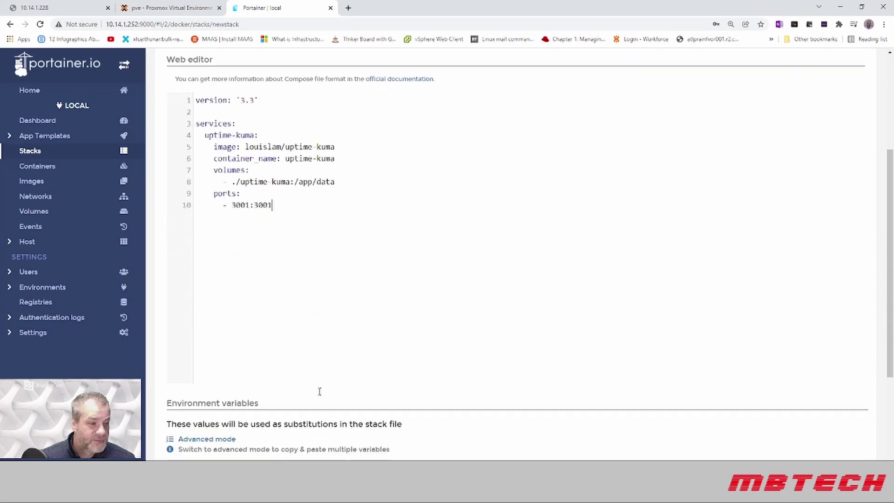
pyautogui.scroll(-3, 319, 394)
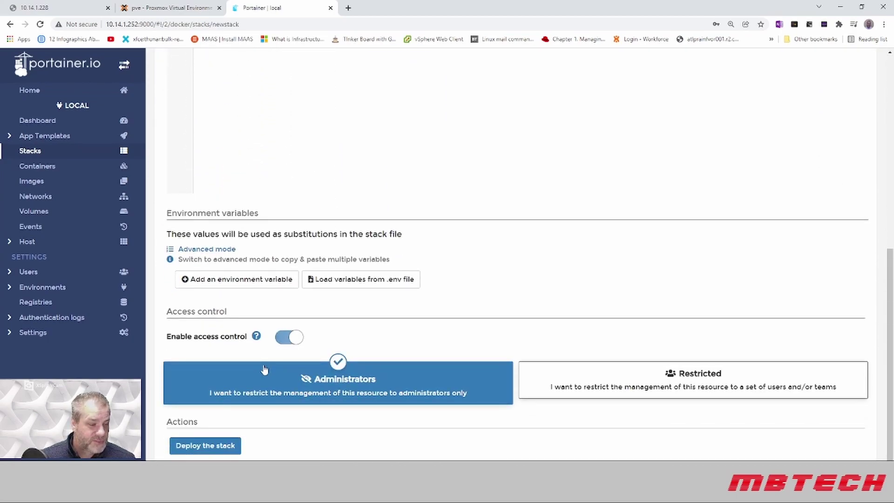
pyautogui.click(208, 446)
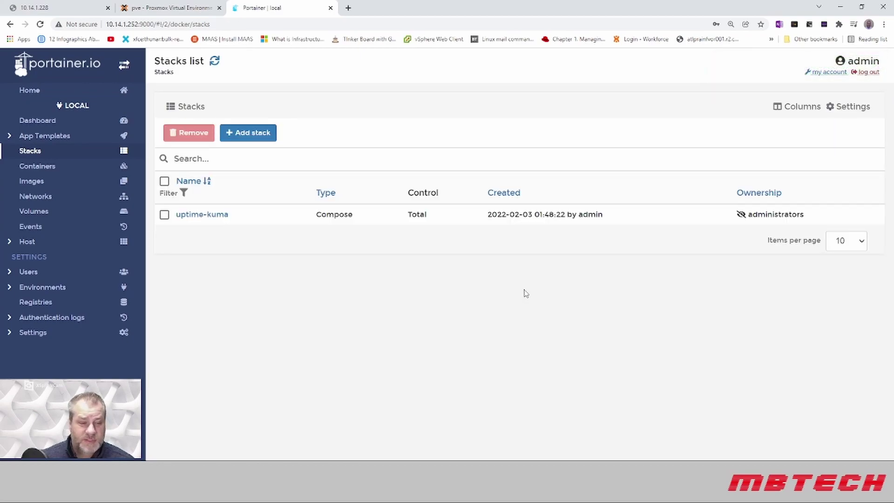
# Check the uptime-kuma container logs for listening on port 3001, then go back to Containers.
pyautogui.click(39, 168)
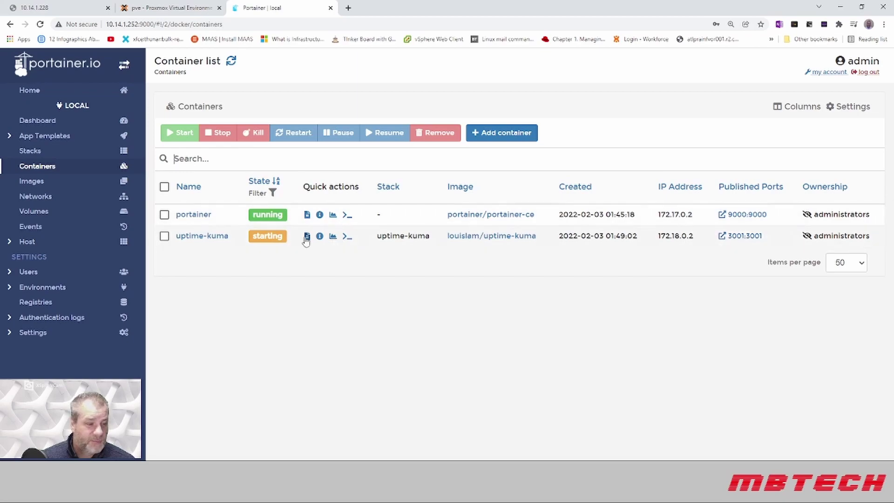
pyautogui.click(307, 236)
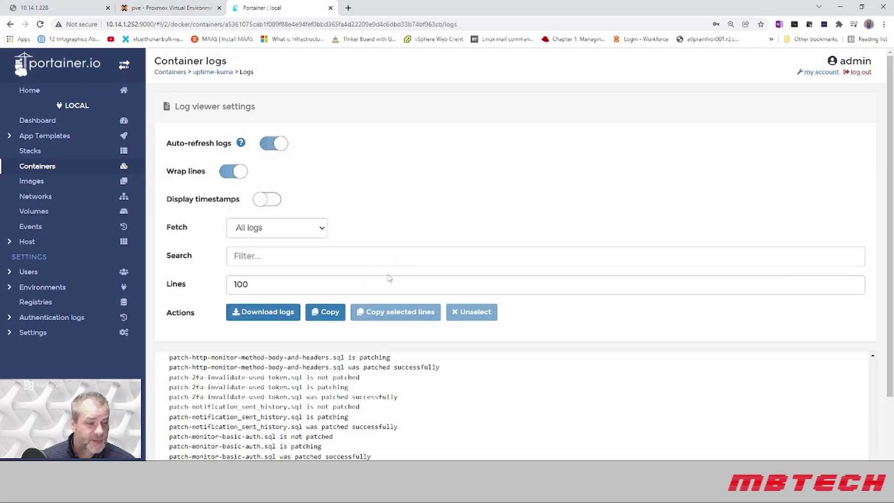
pyautogui.scroll(-2, 389, 280)
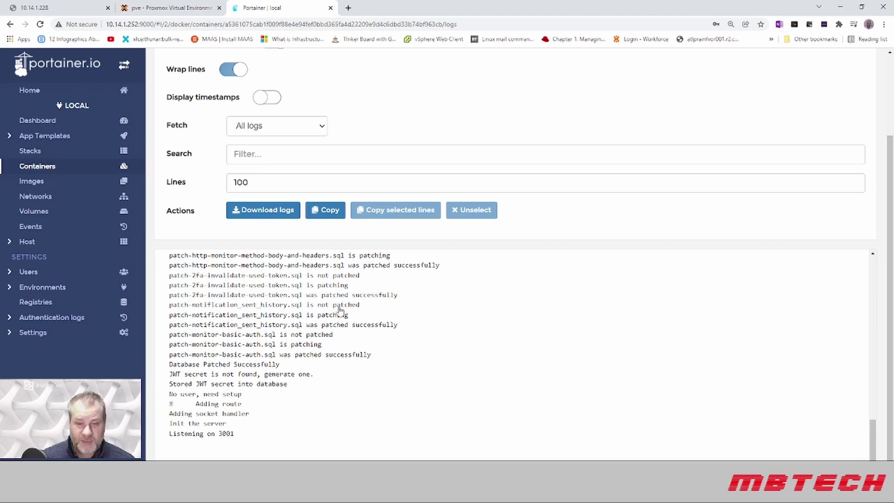
pyautogui.click(40, 170)
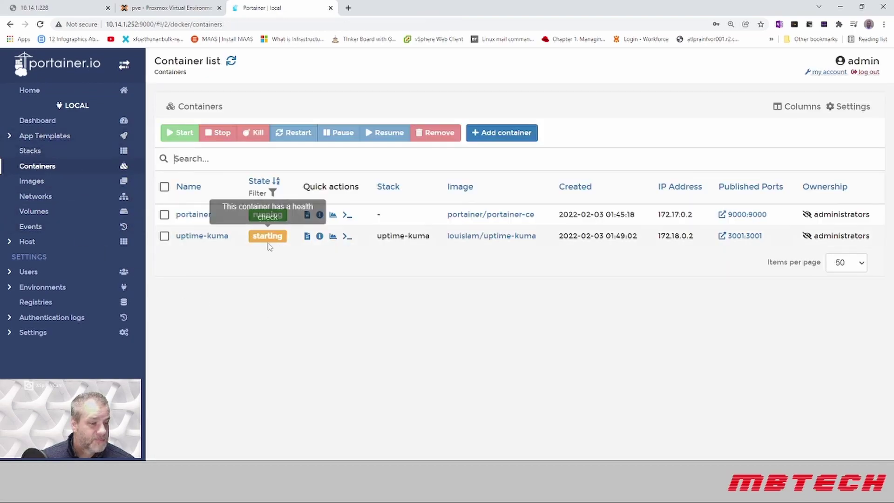
# Open Uptime Kuma on port 3001 and create the admin account with a username and password.
pyautogui.click(737, 236)
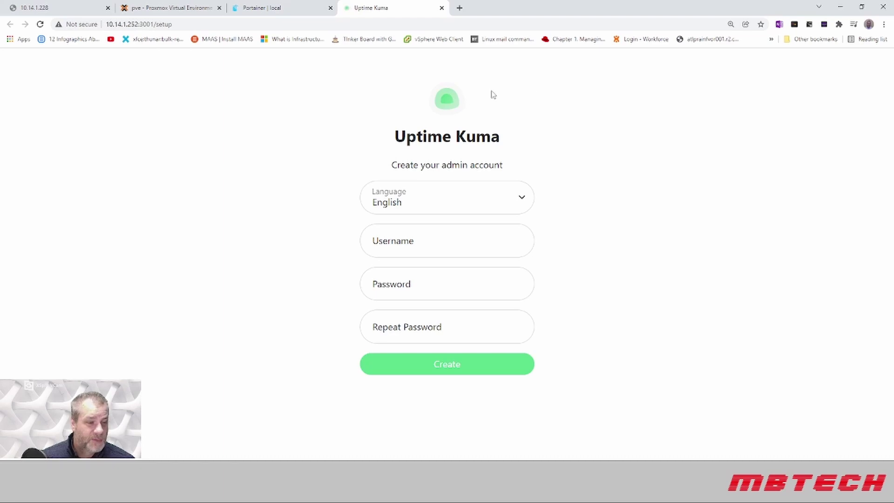
pyautogui.click(441, 232)
pyautogui.click(405, 272)
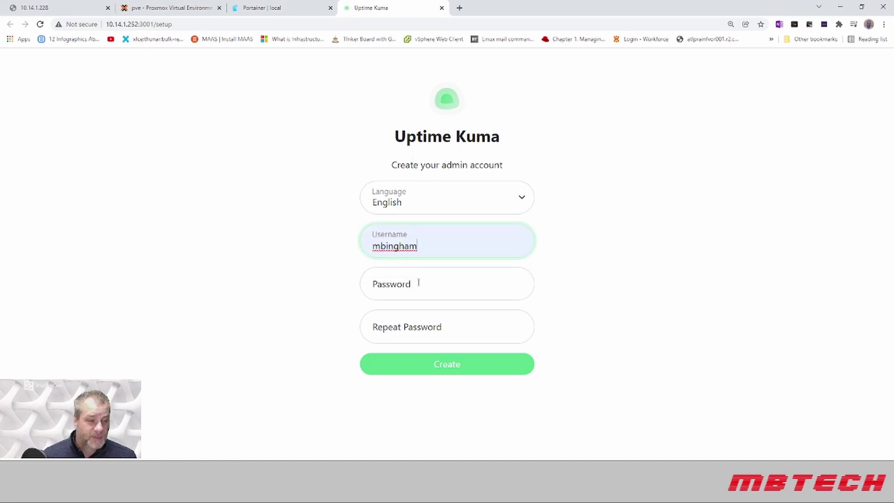
pyautogui.click(417, 269)
pyautogui.write('••••••')
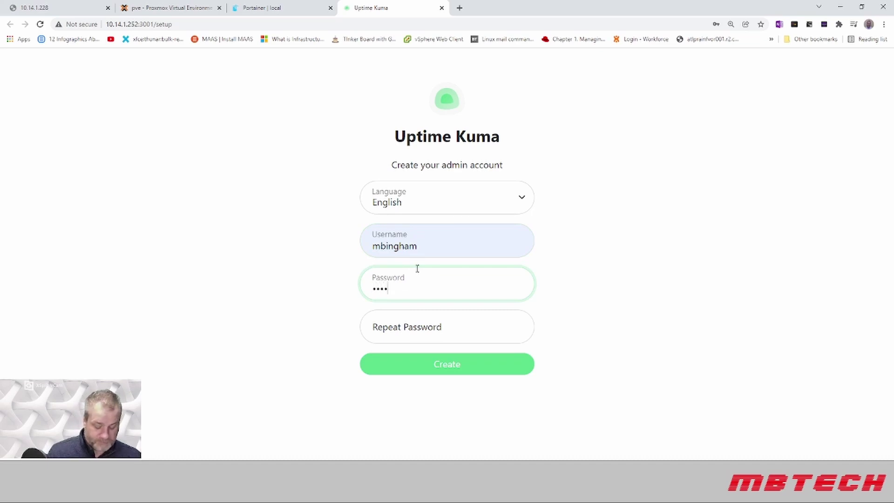
pyautogui.write('••')
pyautogui.press('Tab')
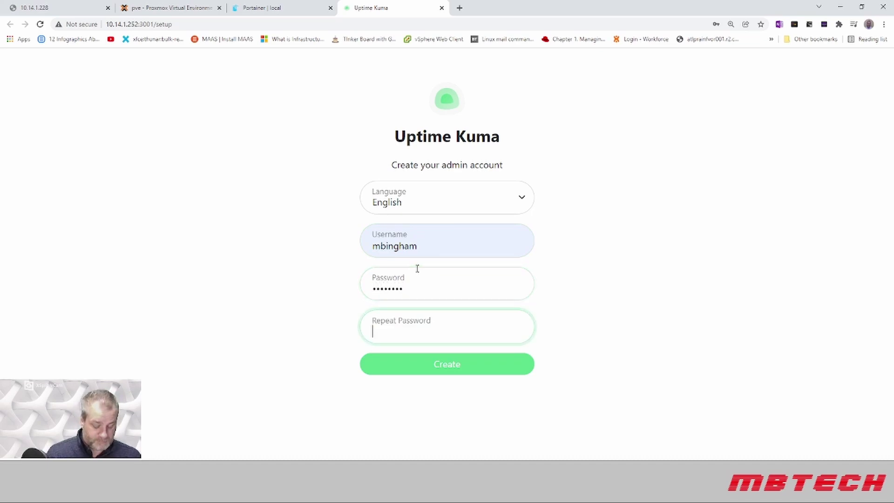
pyautogui.write('••••••••')
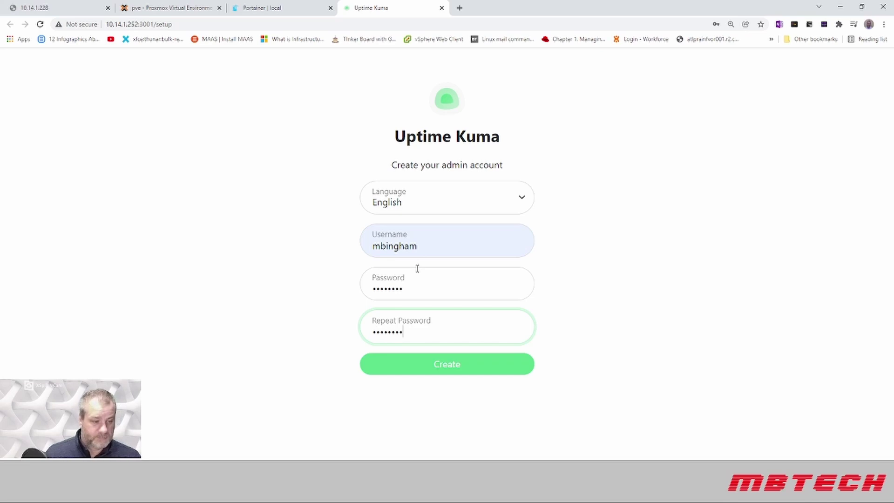
pyautogui.press('Return')
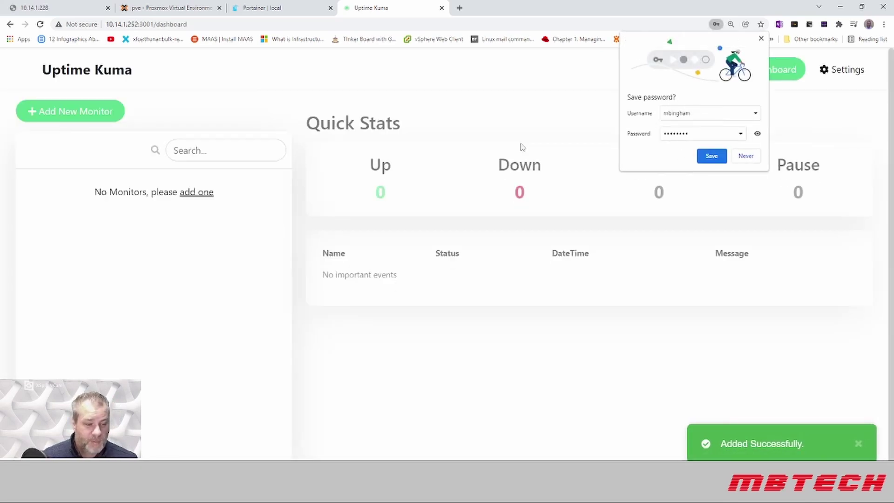
# Set Uptime Kuma's Appearance theme to Dark, then start a new monitor.
pyautogui.click(761, 39)
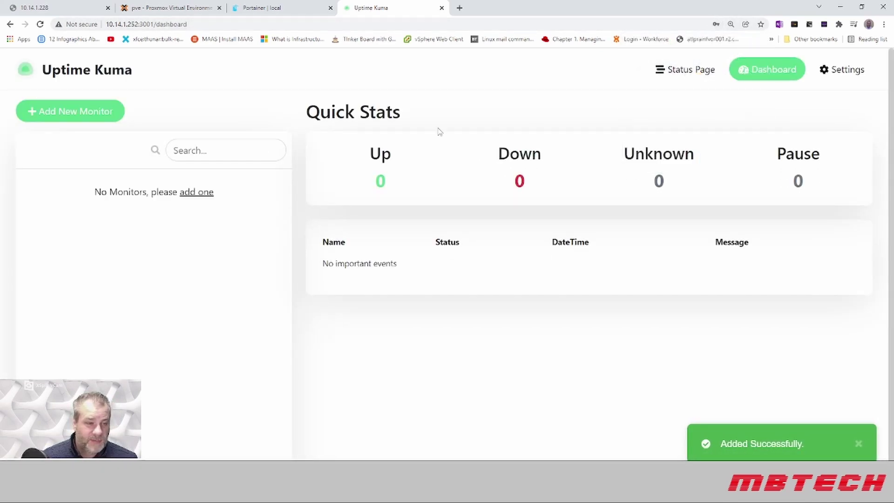
pyautogui.click(849, 70)
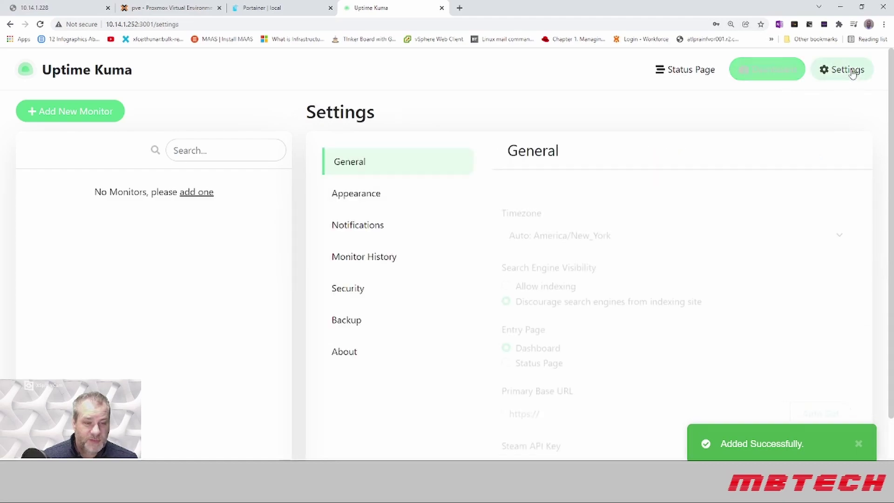
pyautogui.scroll(-2, 650, 294)
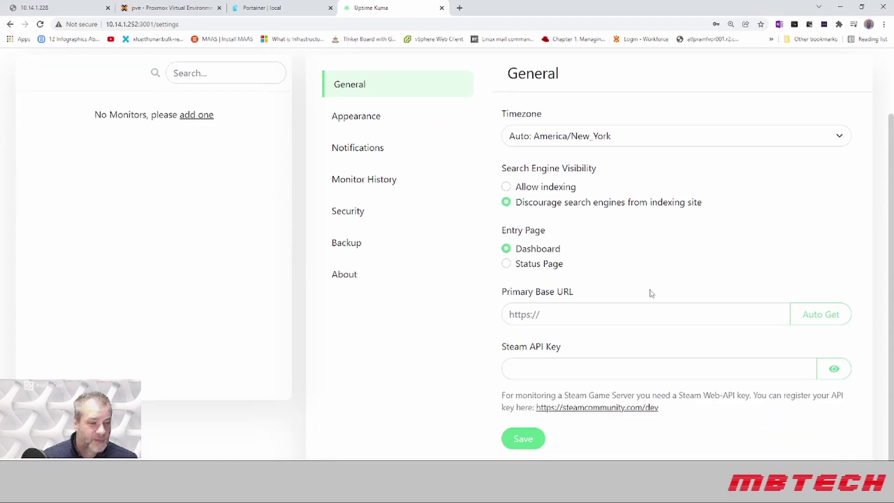
pyautogui.scroll(2, 589, 271)
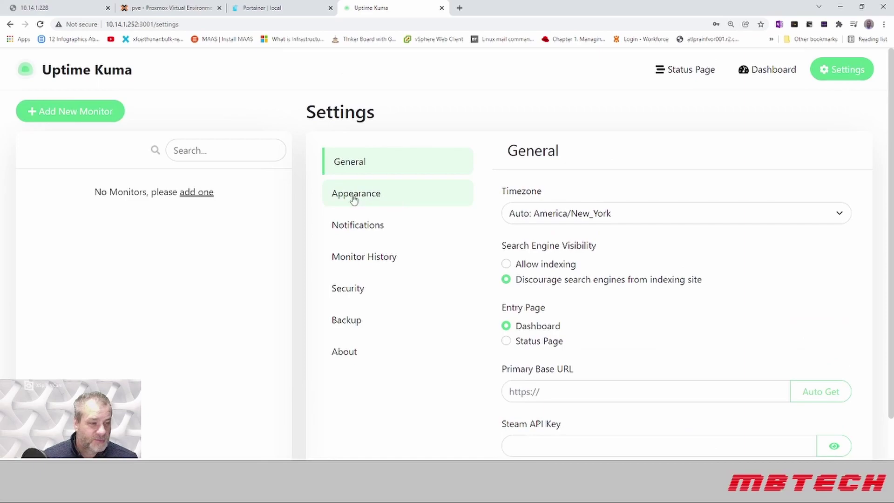
pyautogui.click(354, 194)
pyautogui.click(574, 268)
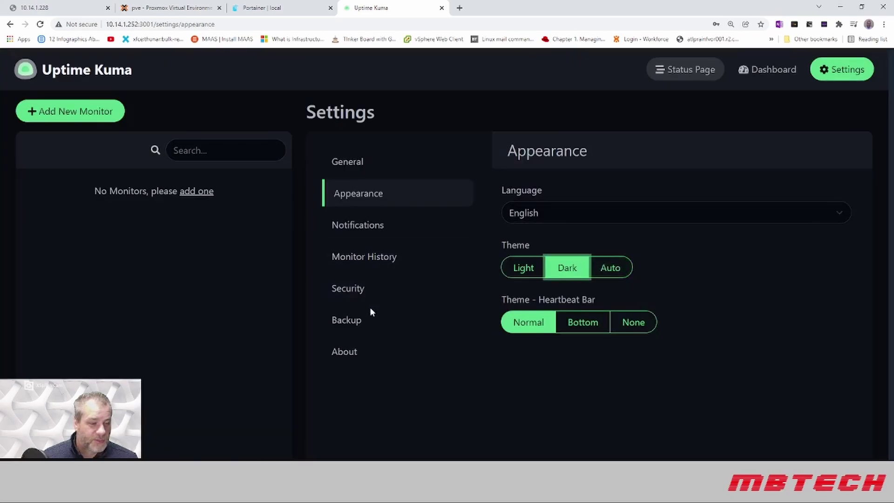
pyautogui.click(68, 112)
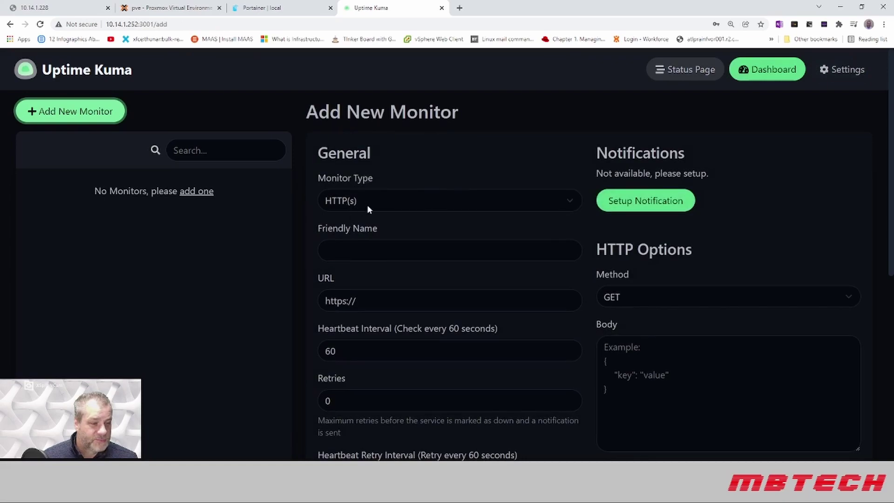
# Save a Ping monitor named Router checking host 10.14.1.1.
pyautogui.click(377, 198)
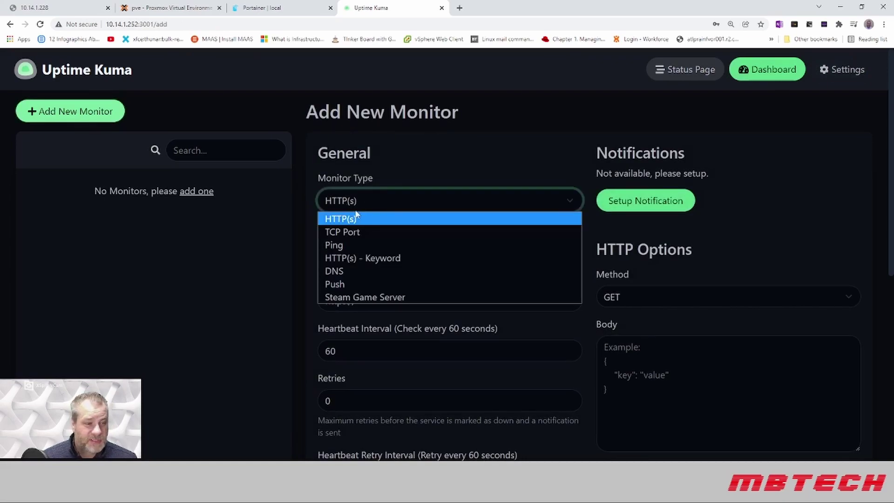
pyautogui.click(344, 247)
pyautogui.click(454, 226)
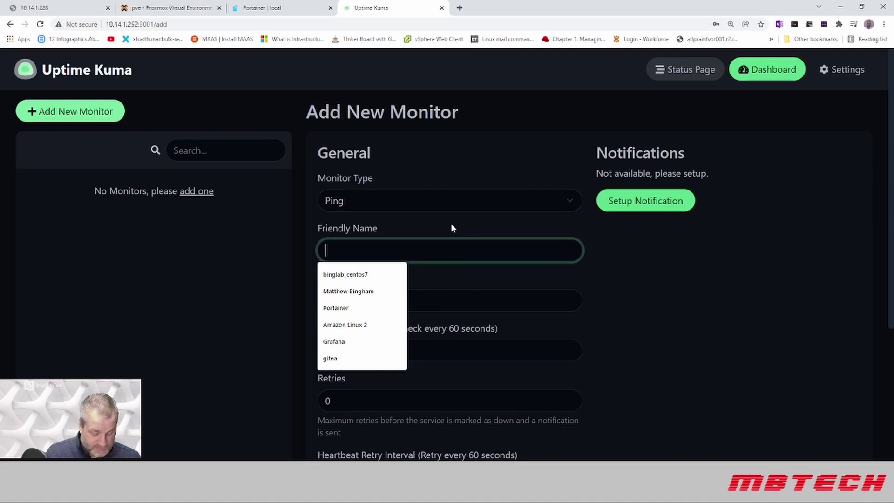
pyautogui.write('Router')
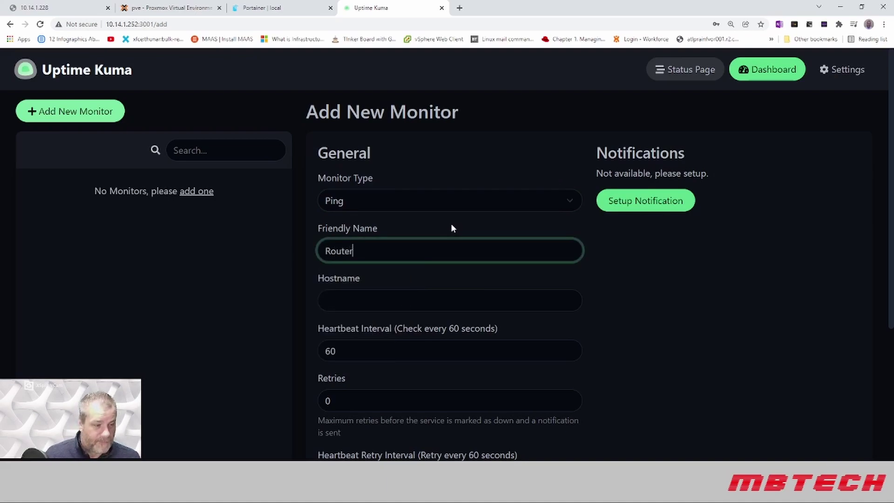
pyautogui.press('Tab')
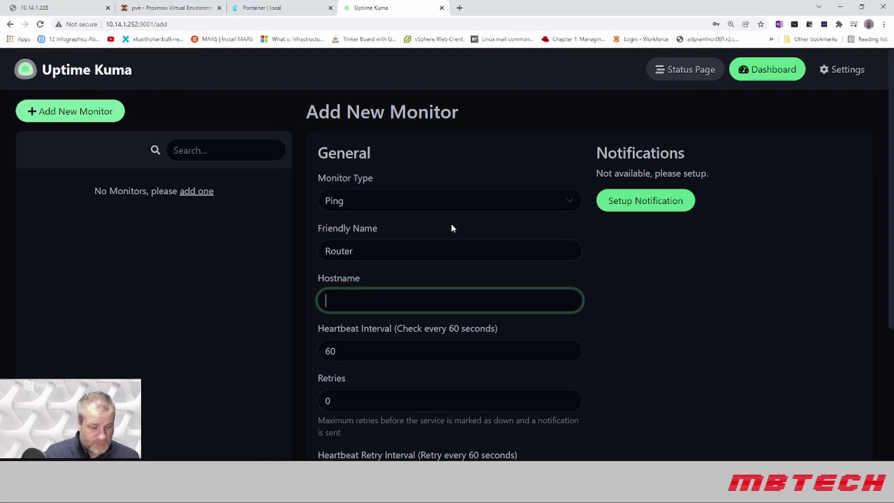
pyautogui.write('10')
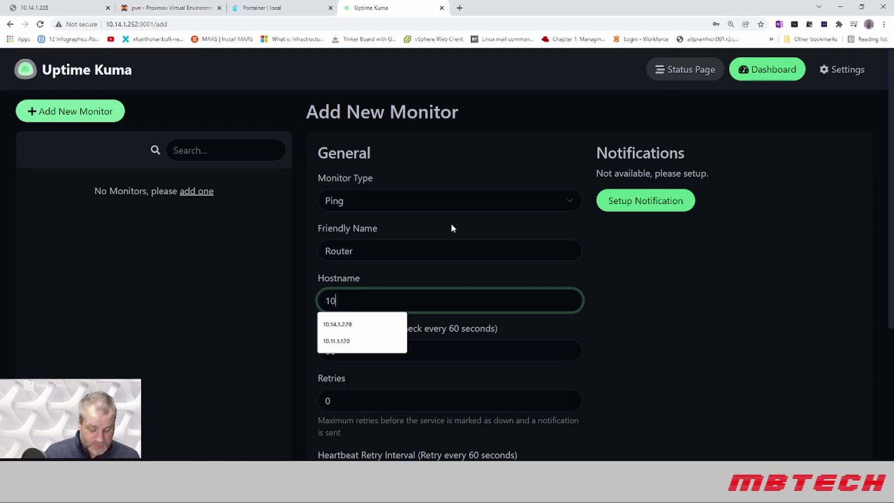
pyautogui.write('.14.1.1')
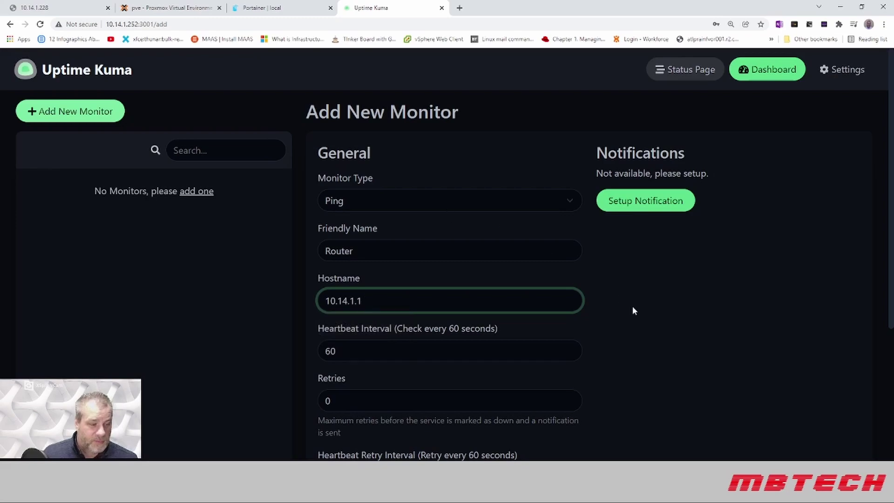
pyautogui.scroll(-3, 643, 302)
pyautogui.scroll(-2, 651, 301)
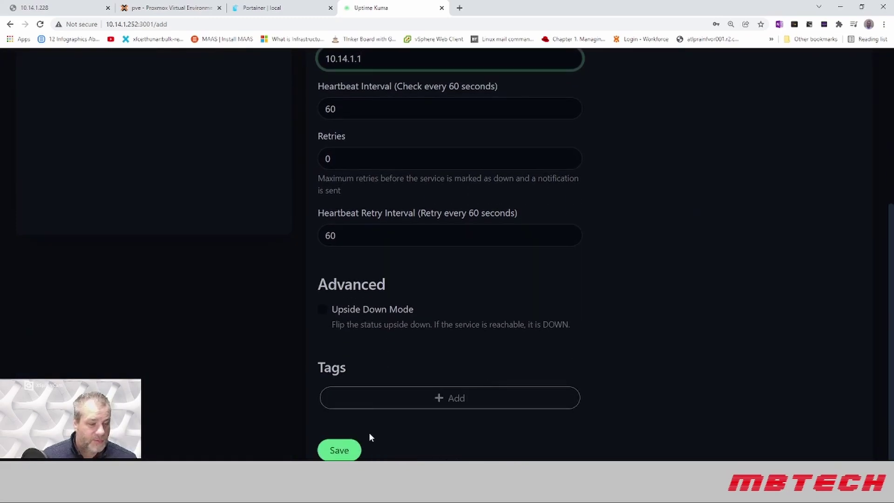
pyautogui.click(344, 448)
pyautogui.scroll(-3, 559, 326)
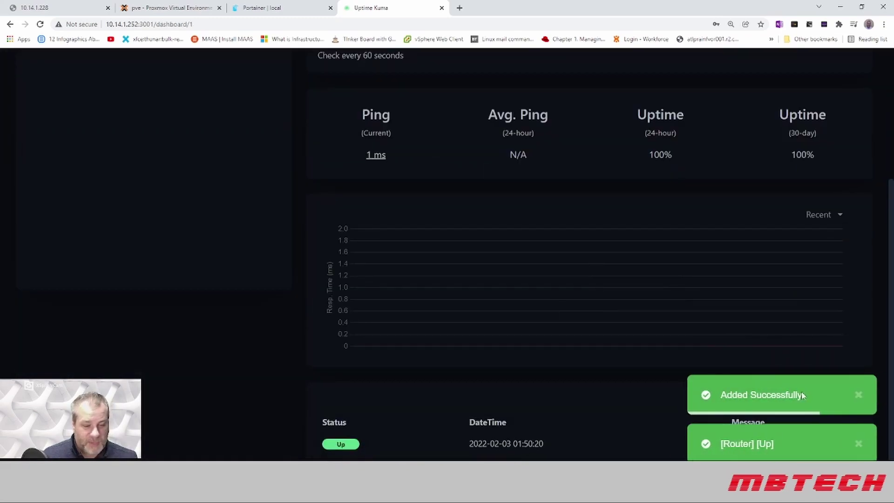
pyautogui.scroll(5, 695, 393)
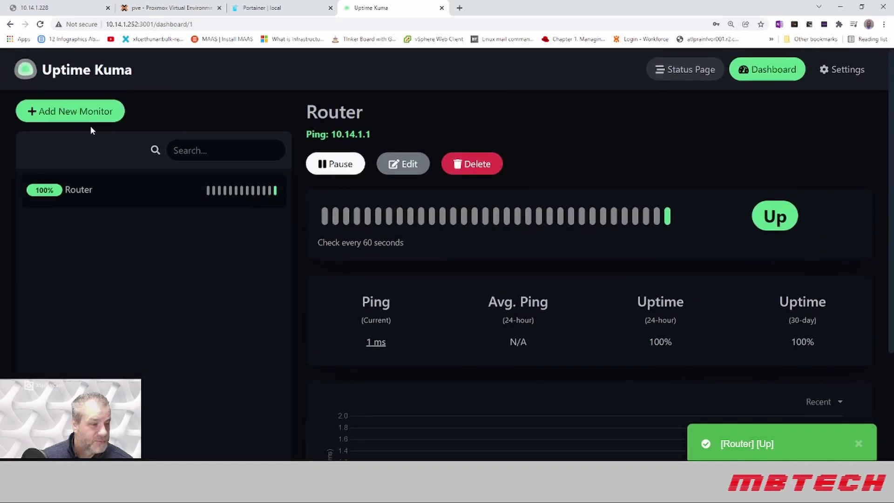
# Set up a new Ping monitor named 192.168.1.80 with hostname grafana-ext.
pyautogui.click(90, 111)
pyautogui.click(376, 200)
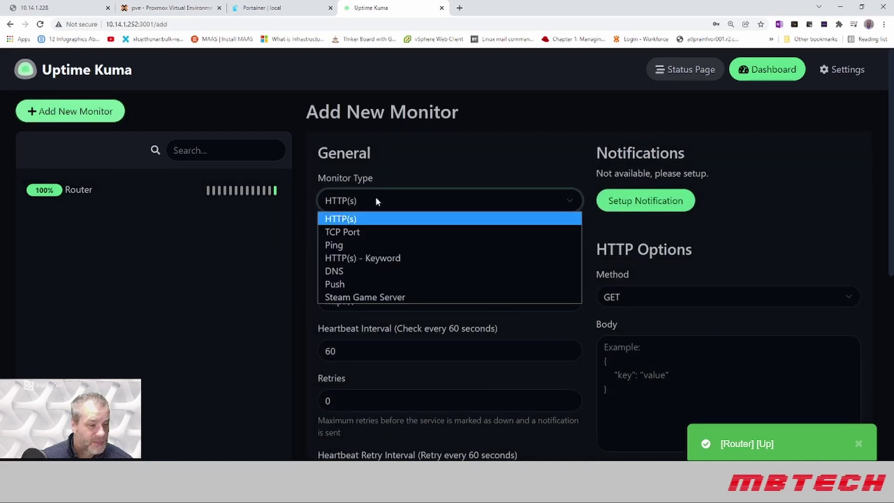
pyautogui.click(373, 245)
pyautogui.click(374, 254)
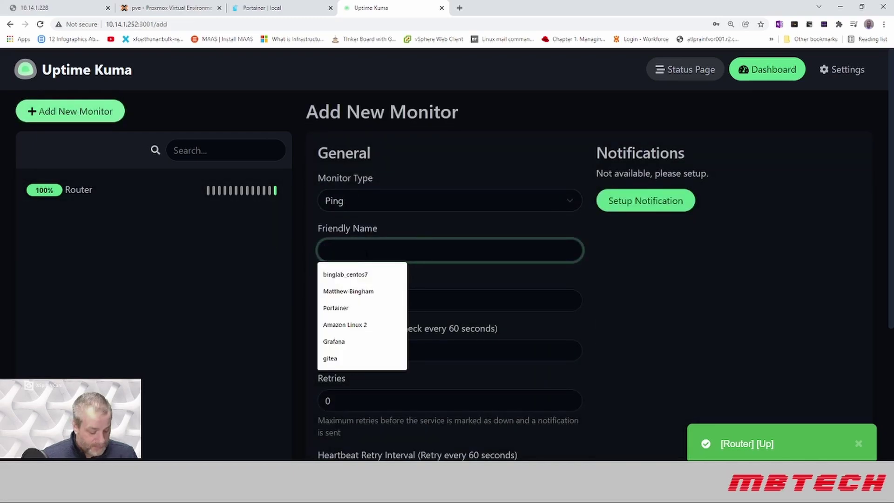
pyautogui.write('192')
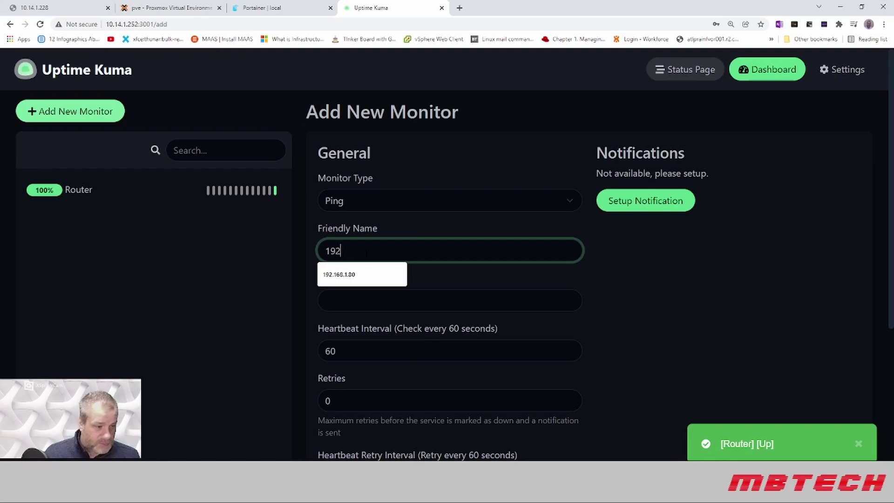
pyautogui.click(359, 275)
pyautogui.click(389, 291)
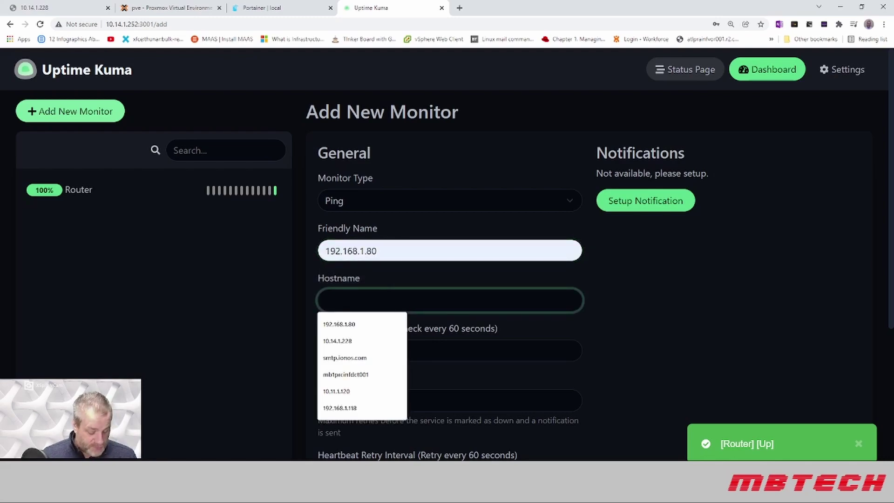
pyautogui.write('grafana')
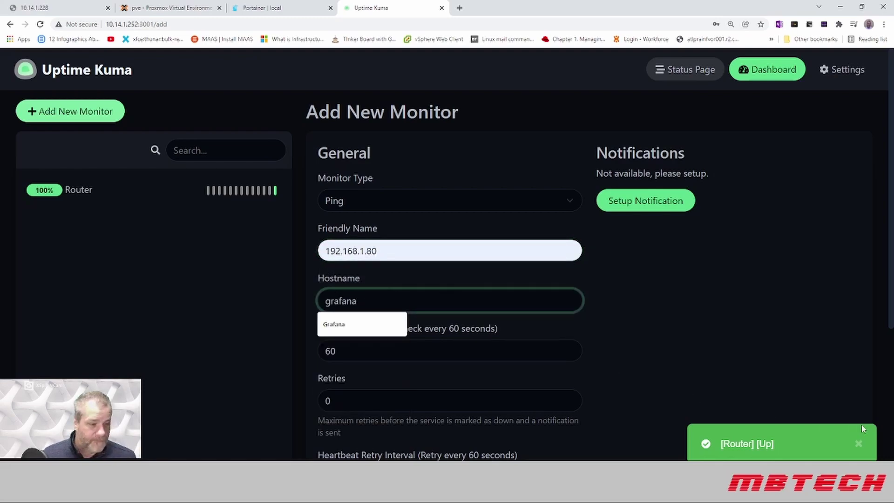
pyautogui.click(375, 283)
pyautogui.click(372, 301)
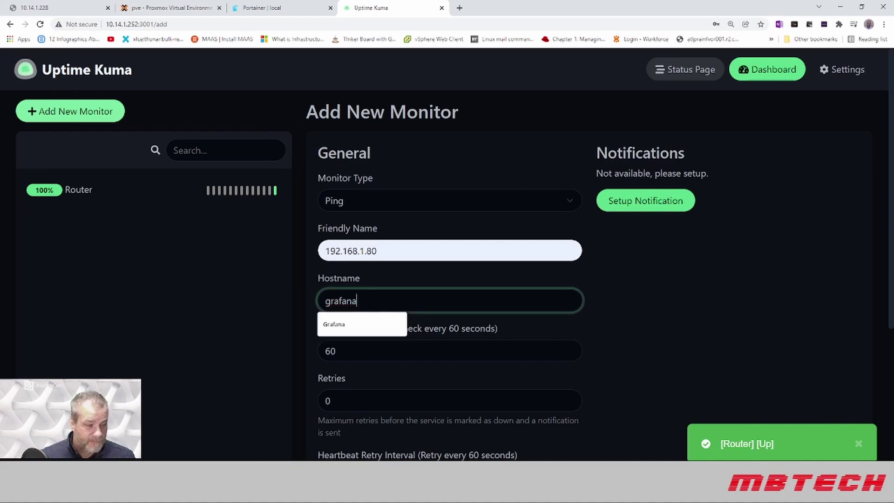
pyautogui.write('-ext')
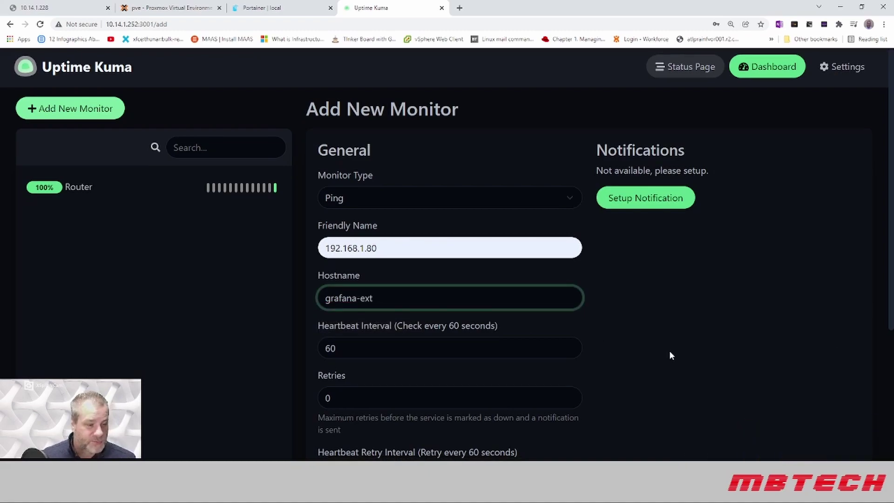
# Save the 192.168.1.80 monitor and return to the Dashboard's Quick Stats.
pyautogui.scroll(-5, 670, 351)
pyautogui.click(346, 457)
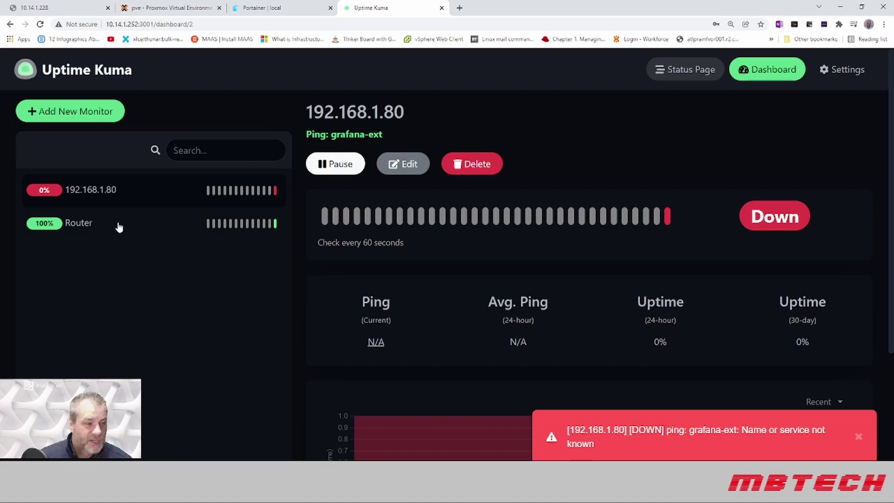
pyautogui.scroll(-3, 227, 279)
pyautogui.scroll(3, 225, 276)
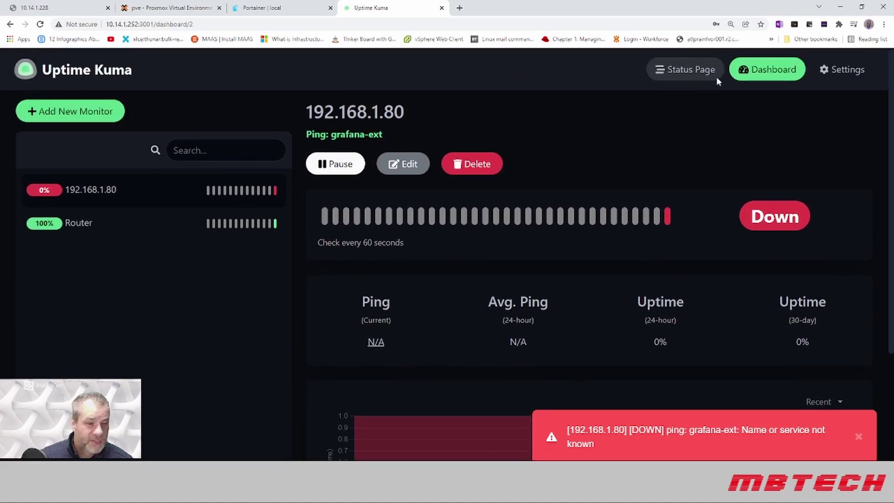
pyautogui.click(770, 73)
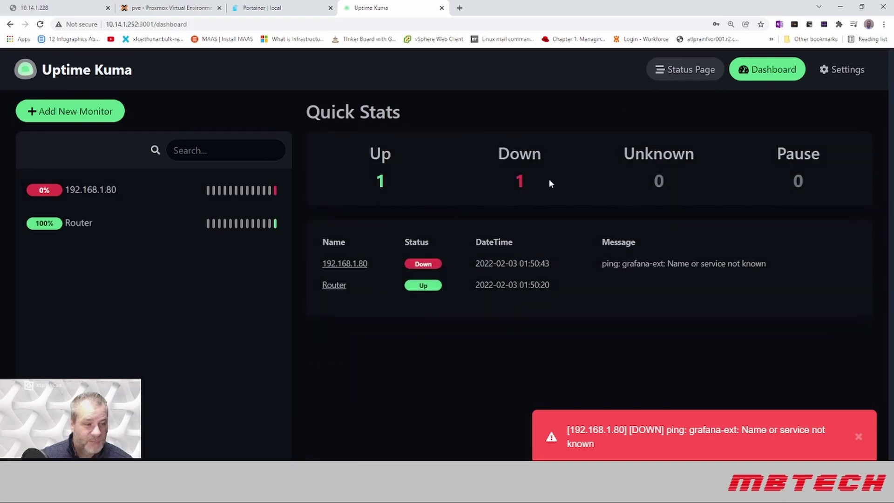
# Edit the status page and set its description to Monitor.
pyautogui.click(689, 70)
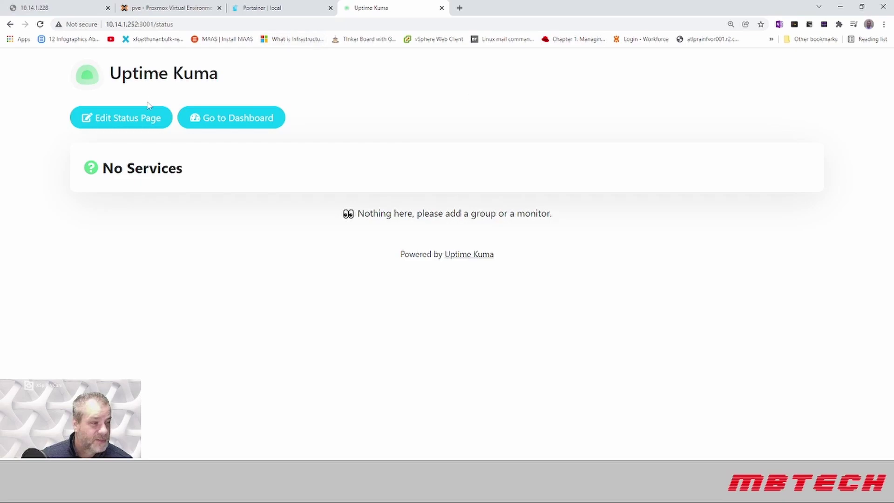
pyautogui.click(171, 118)
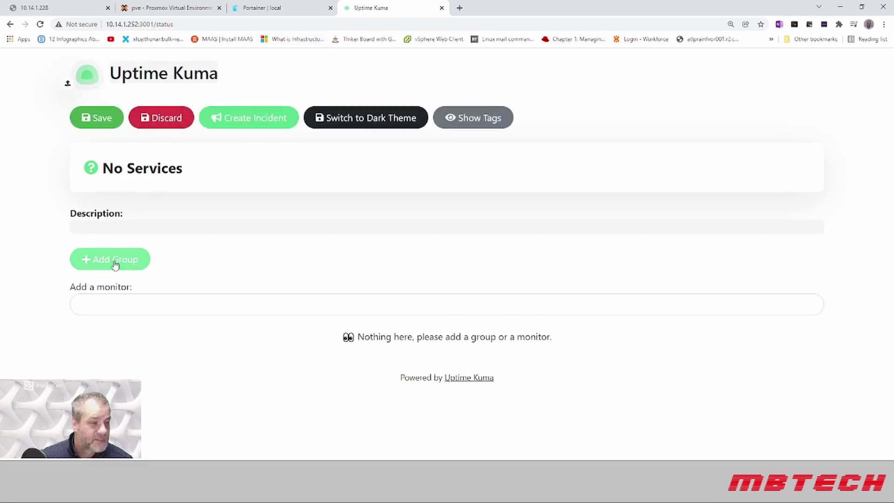
pyautogui.click(99, 304)
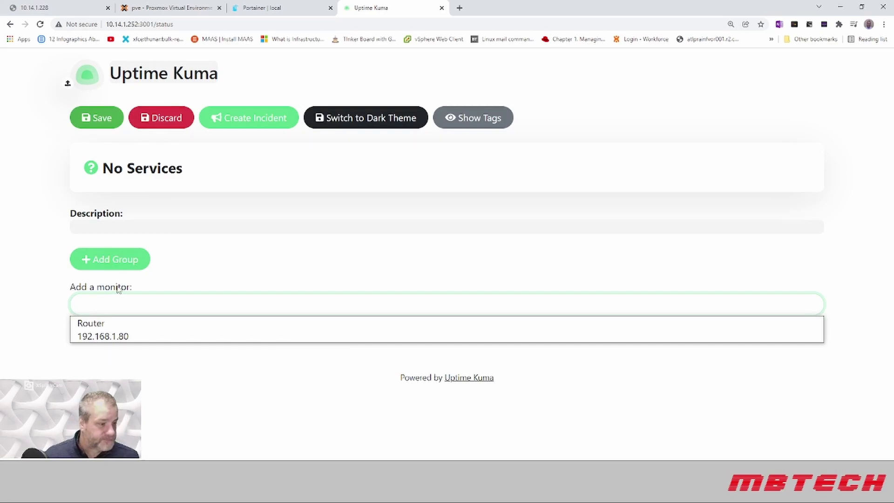
pyautogui.click(120, 304)
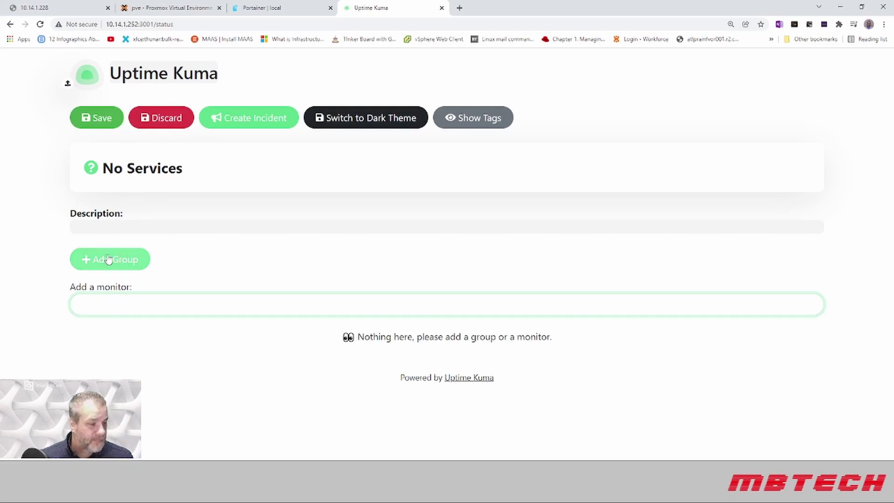
pyautogui.click(106, 224)
pyautogui.write('Monitor')
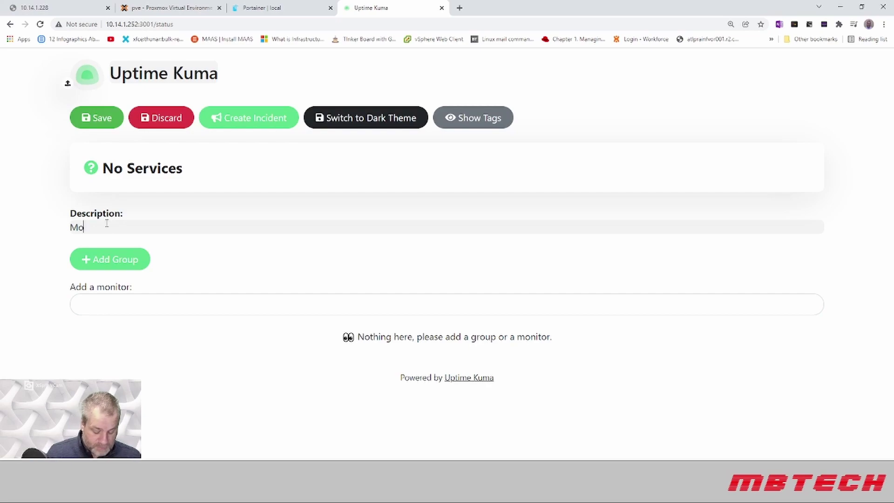
# Add Router and 192.168.1.80 under Services, save, then switch the page to dark theme.
pyautogui.click(105, 302)
pyautogui.press('Return')
pyautogui.click(108, 304)
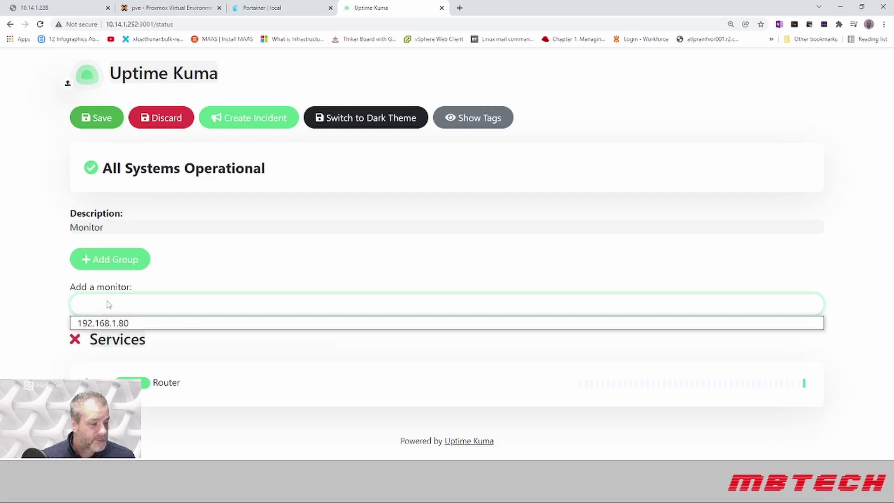
pyautogui.click(110, 326)
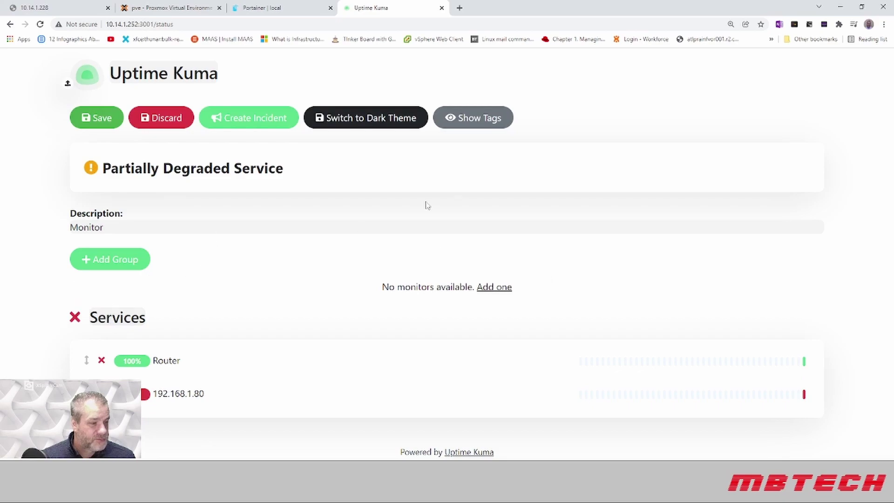
pyautogui.click(96, 118)
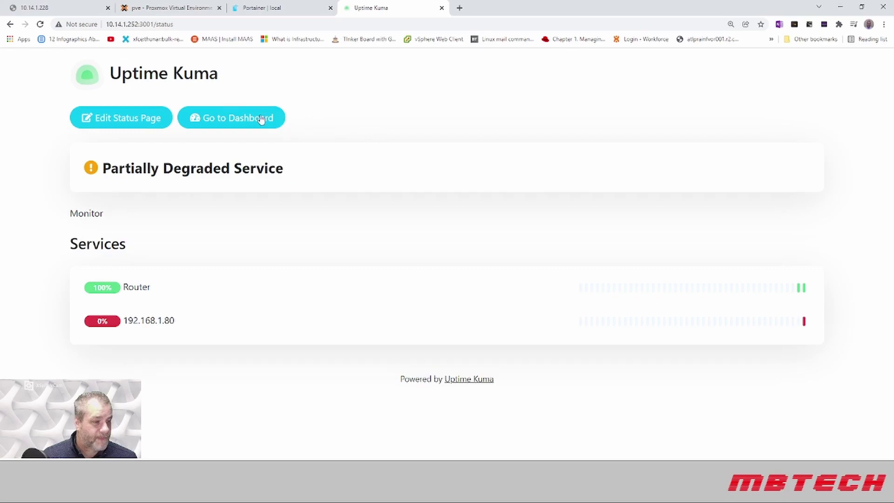
pyautogui.click(108, 118)
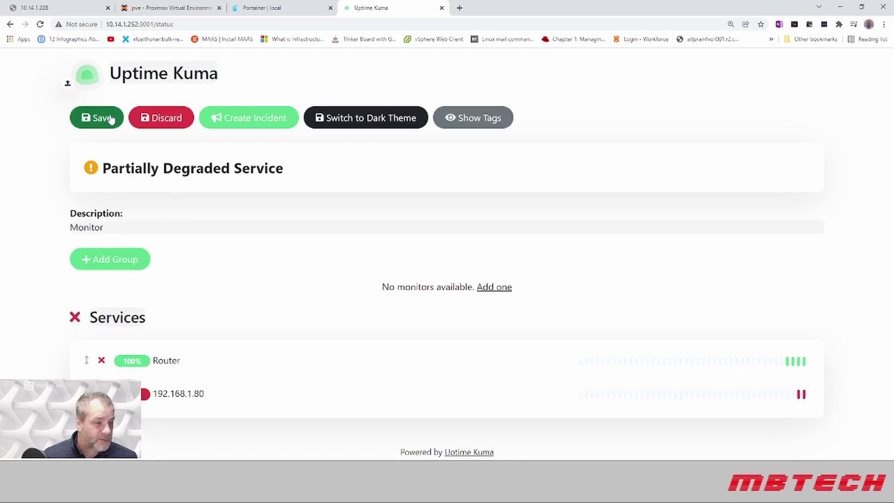
pyautogui.click(373, 120)
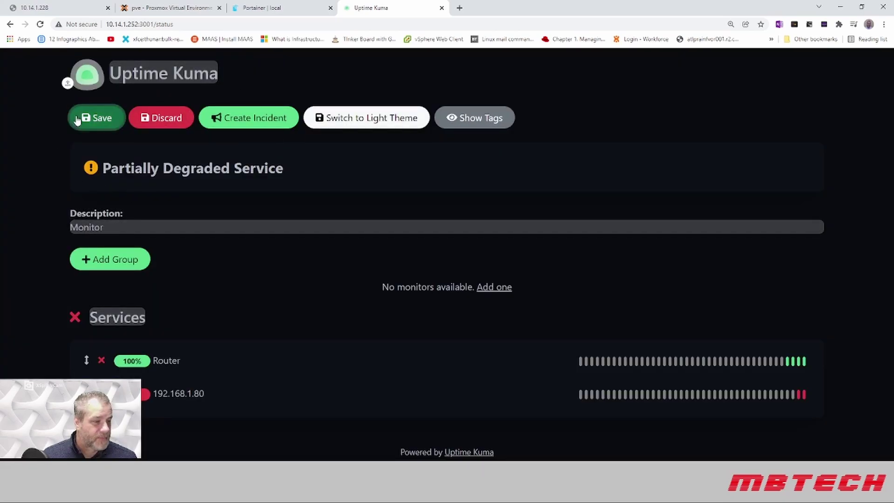
# Save the dark-theme status page listing Router and 192.168.1.80.
pyautogui.click(97, 118)
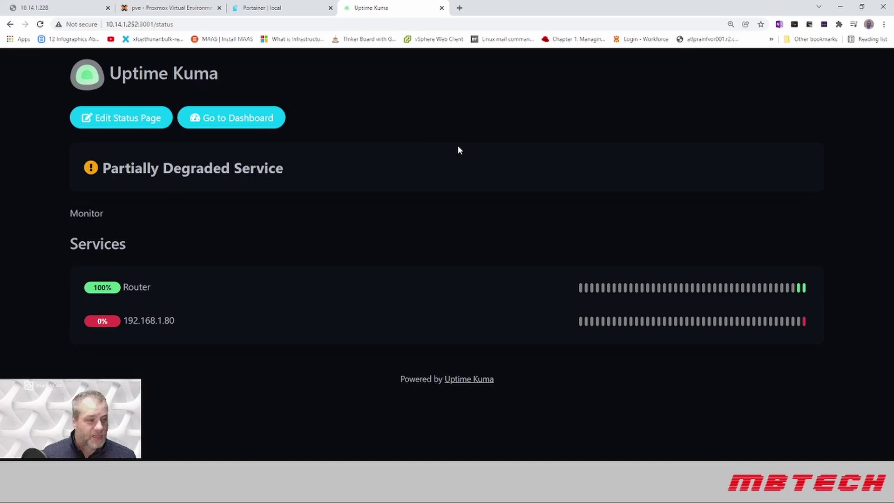